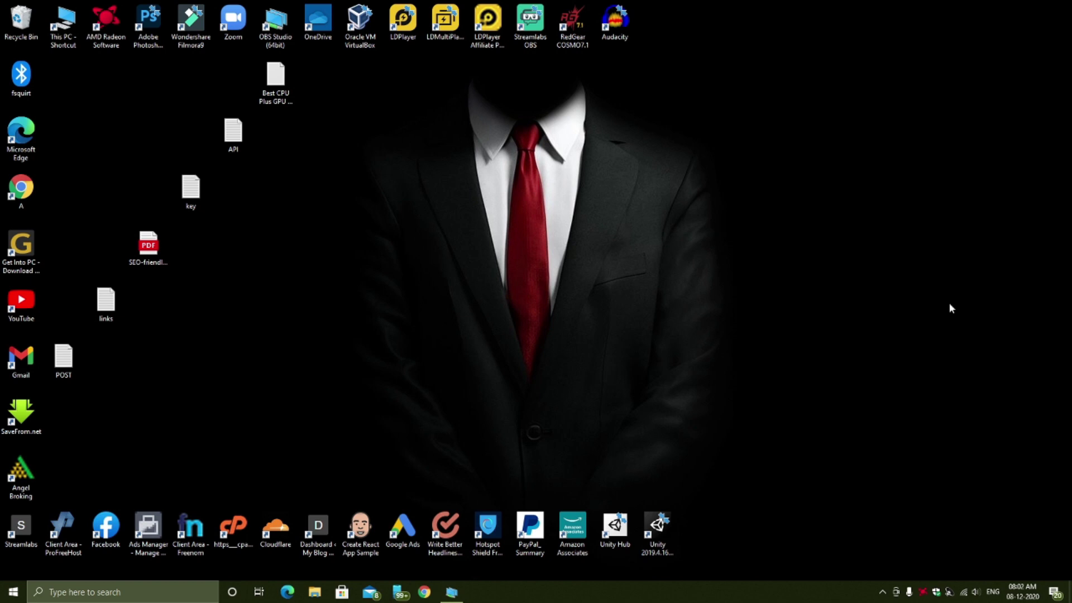
View the drives and folders listed in This PC and minimize its window
{"action": "double_click", "coordinate": [54, 42]}
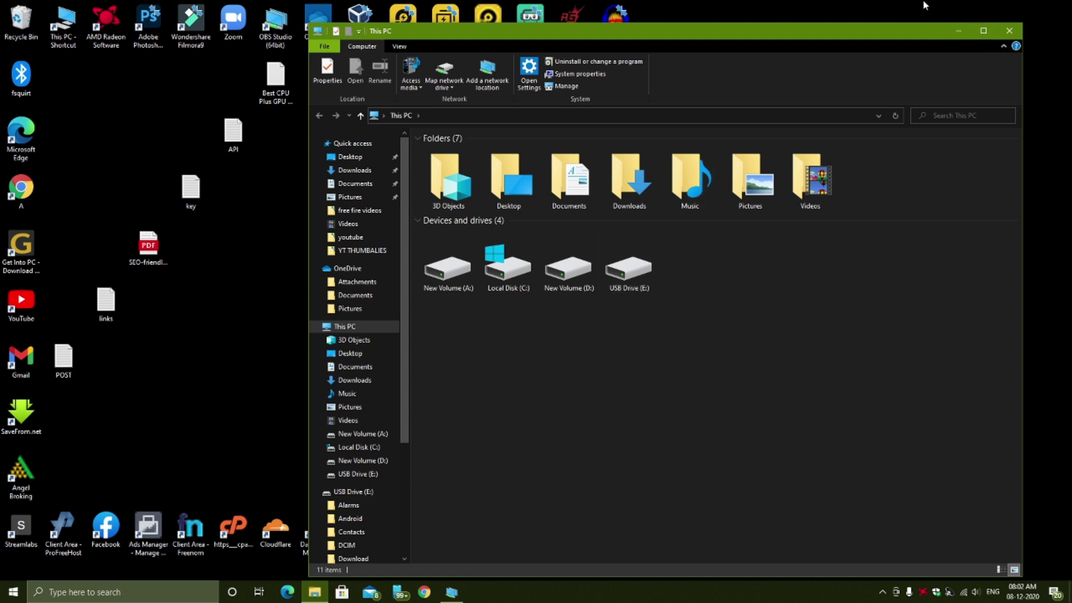
{"action": "left_click", "coordinate": [958, 31]}
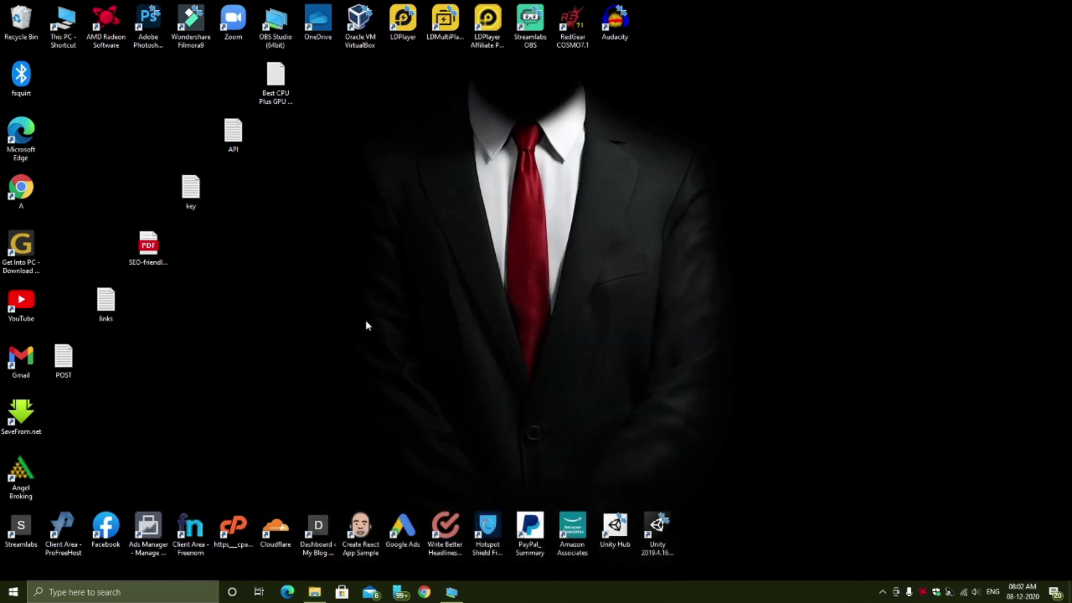
Open a maximized Chrome window and search Google for "asus a320m gaming motherboard"
{"action": "double_click", "coordinate": [19, 199]}
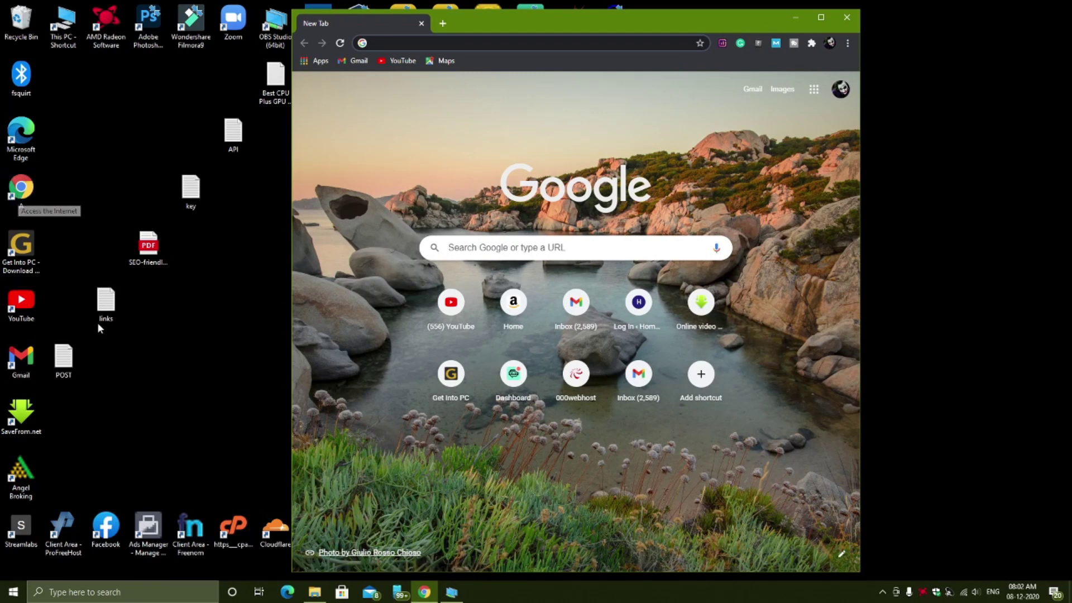
{"action": "left_click", "coordinate": [557, 247]}
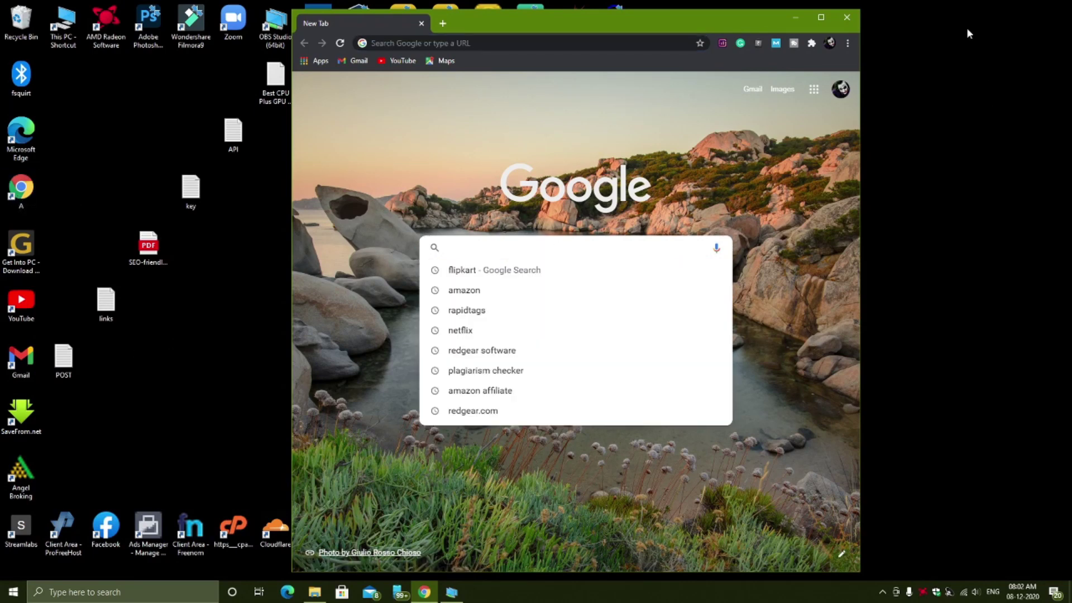
{"action": "left_click", "coordinate": [821, 18]}
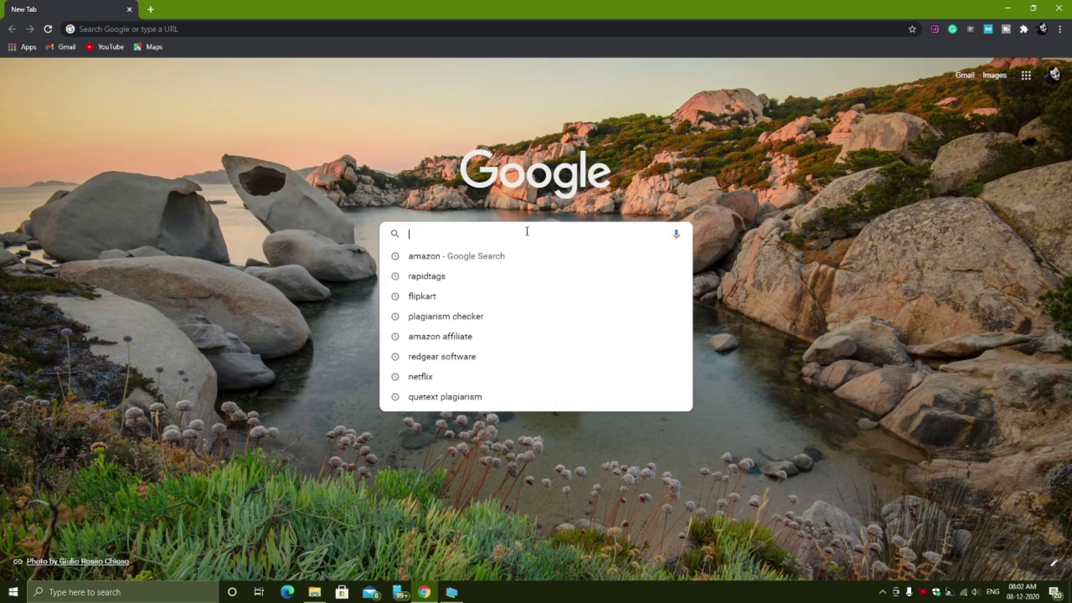
{"action": "type", "text": "a"}
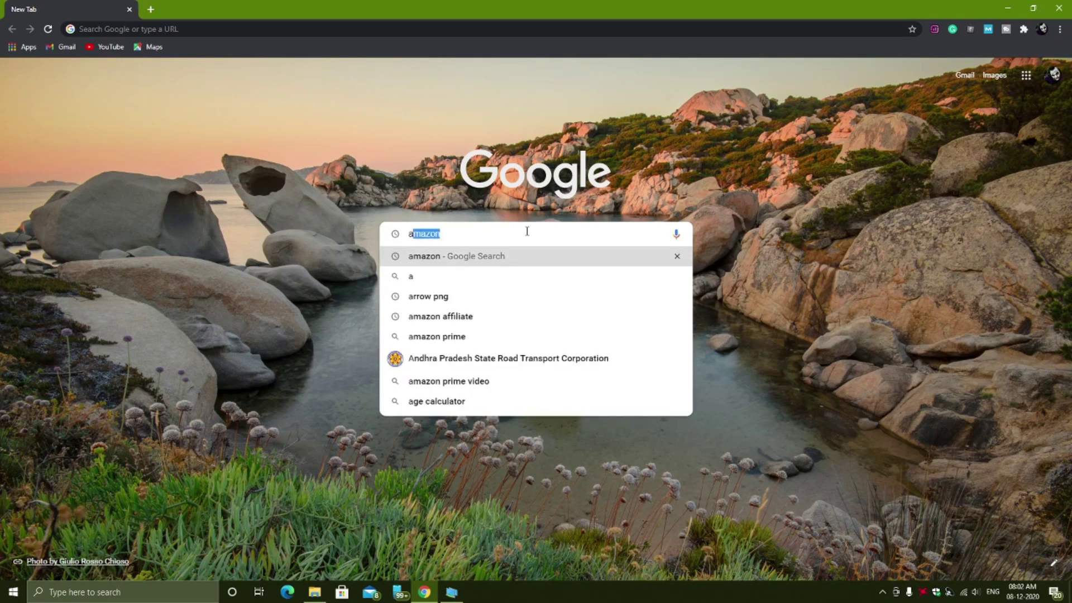
{"action": "type", "text": "sus"}
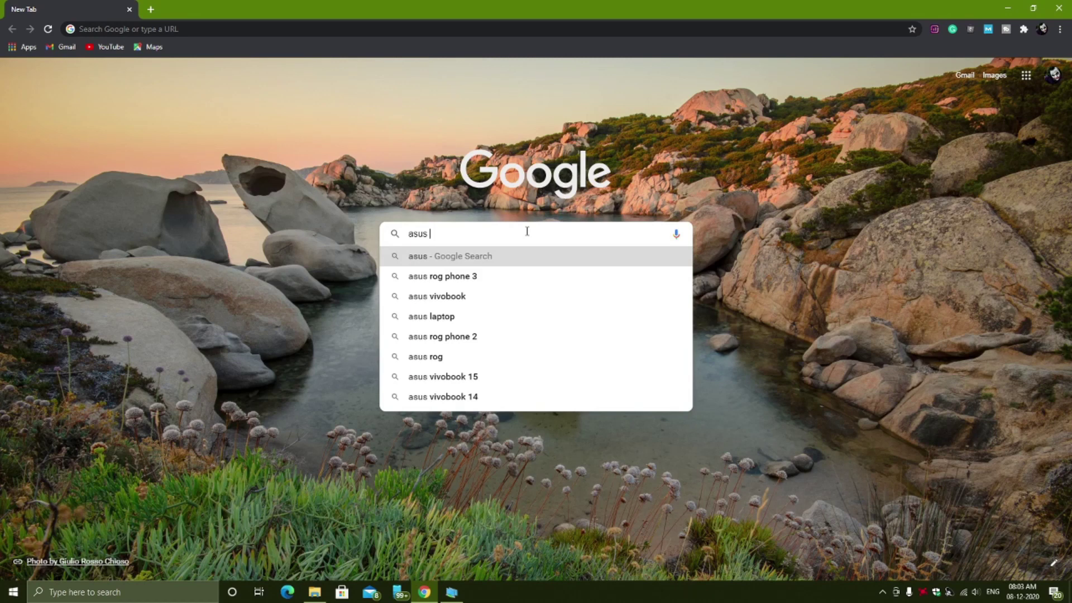
{"action": "type", "text": "a"}
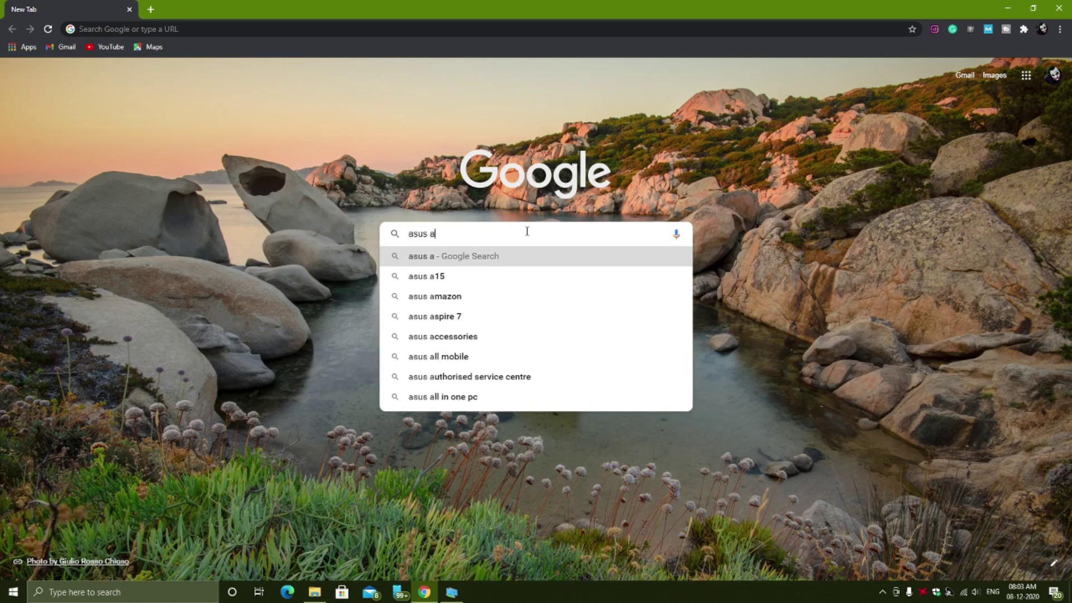
{"action": "type", "text": "32"}
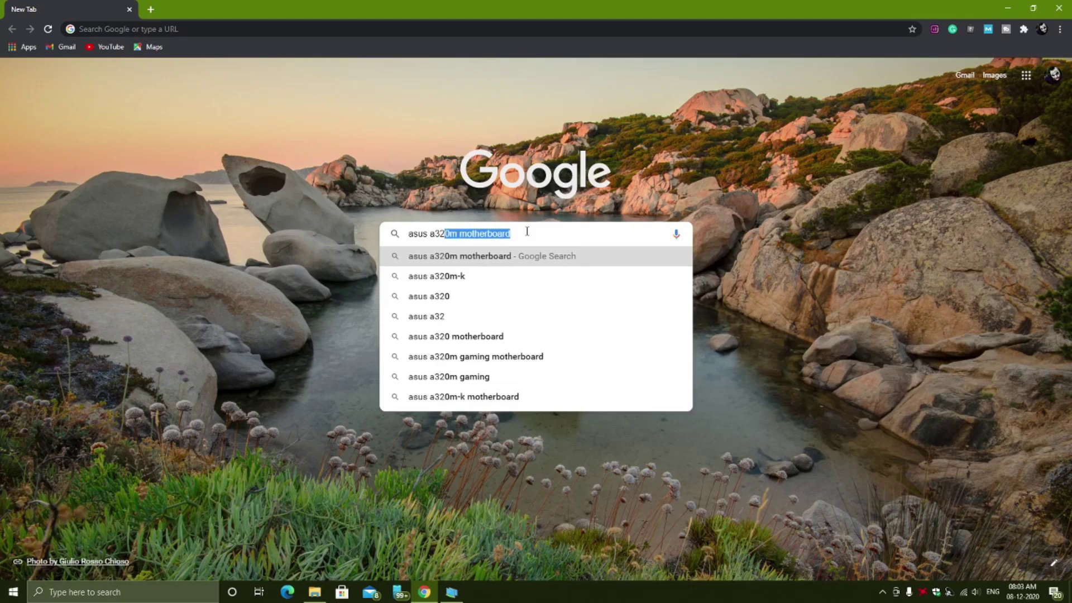
{"action": "type", "text": "0m"}
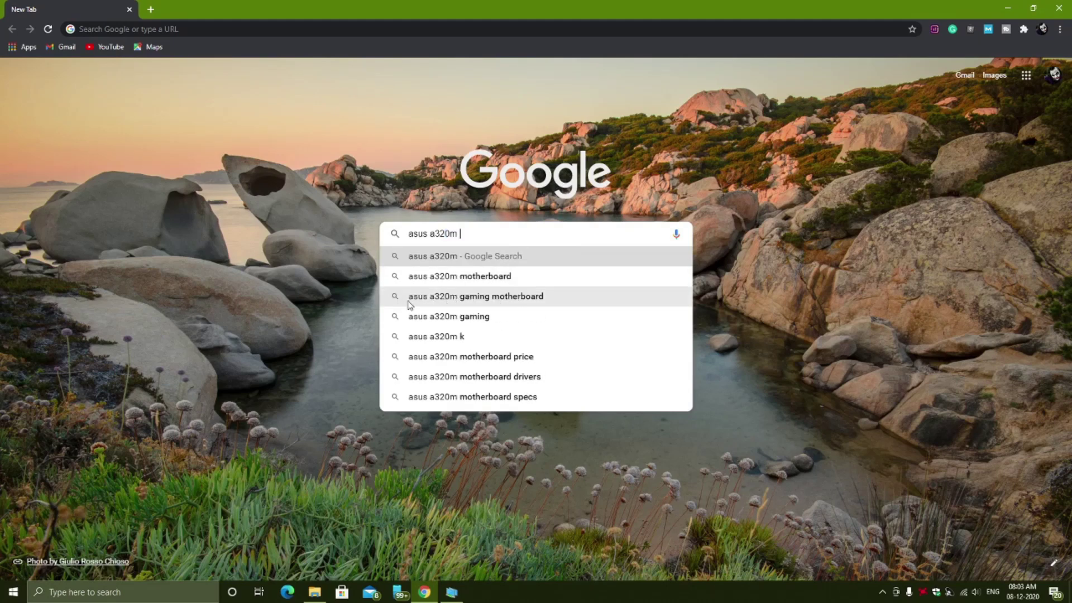
{"action": "left_click", "coordinate": [527, 298]}
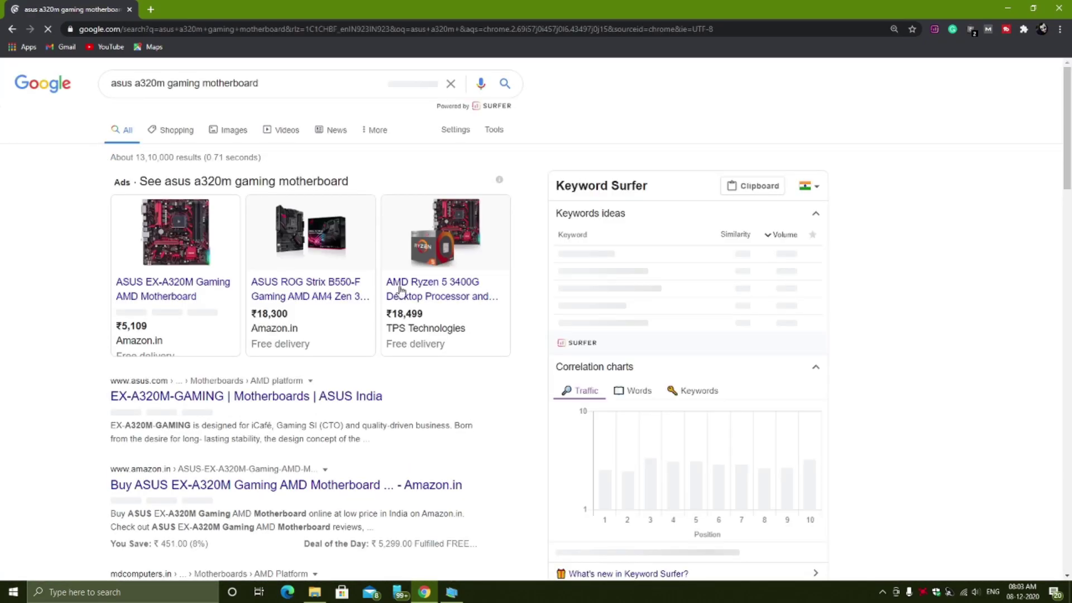
Open the EX-A320M-GAMING product page from the ASUS India search result
{"action": "scroll", "coordinate": [335, 195], "scroll_direction": "down", "scroll_amount": 1}
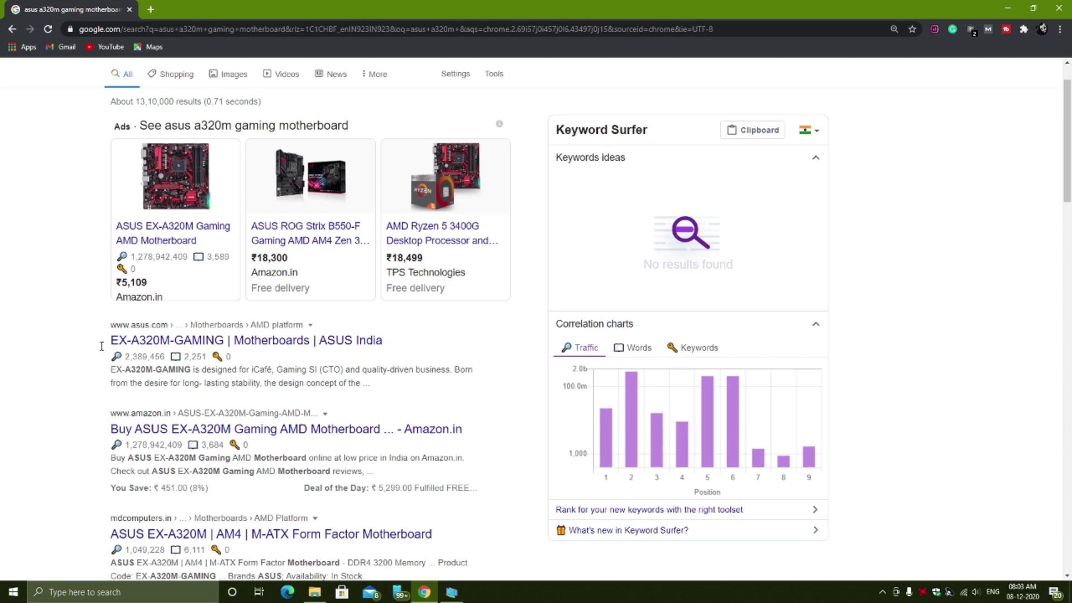
{"action": "scroll", "coordinate": [95, 335], "scroll_direction": "down", "scroll_amount": 2}
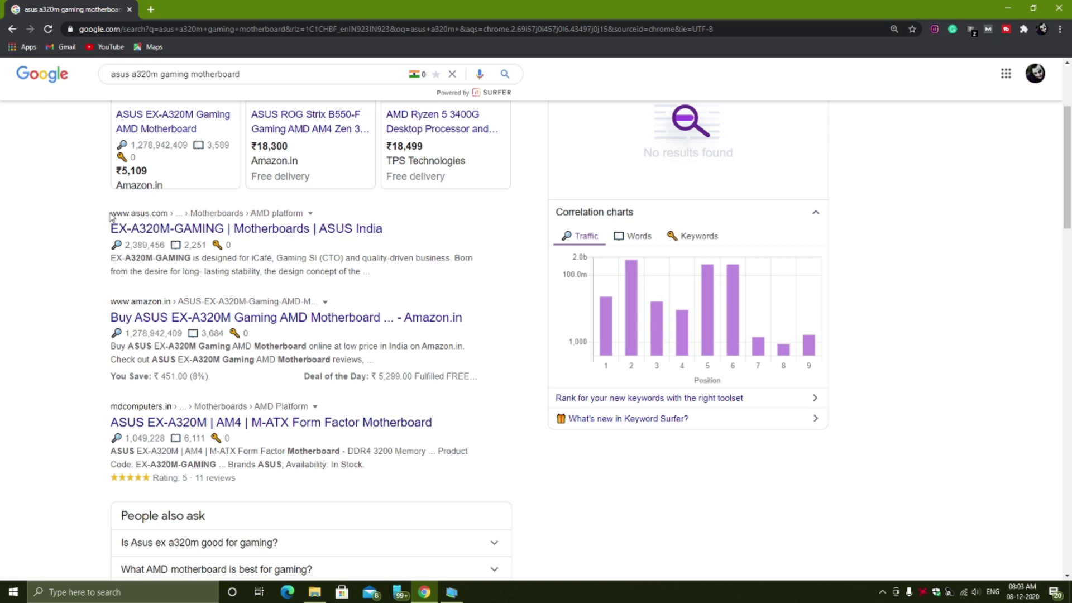
{"action": "left_click_drag", "start_coordinate": [111, 216], "coordinate": [301, 215]}
{"action": "left_click", "coordinate": [152, 262]}
{"action": "left_click", "coordinate": [259, 231]}
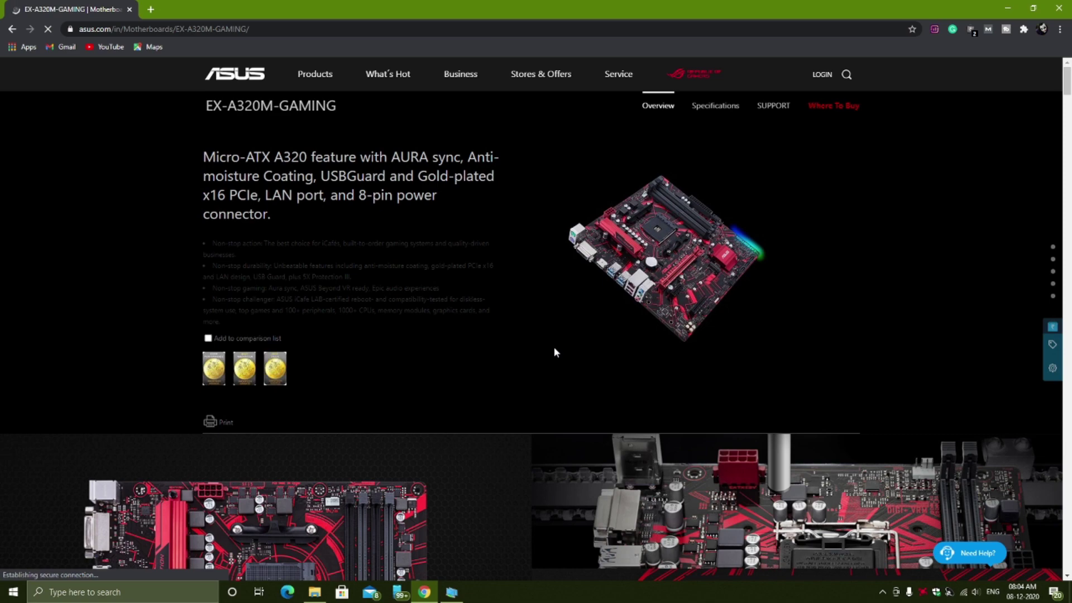
Look over the EX-A320M-GAMING overview and open the motherboard's product support page
{"action": "scroll", "coordinate": [554, 351], "scroll_direction": "down", "scroll_amount": 4}
{"action": "scroll", "coordinate": [685, 426], "scroll_direction": "down", "scroll_amount": 3}
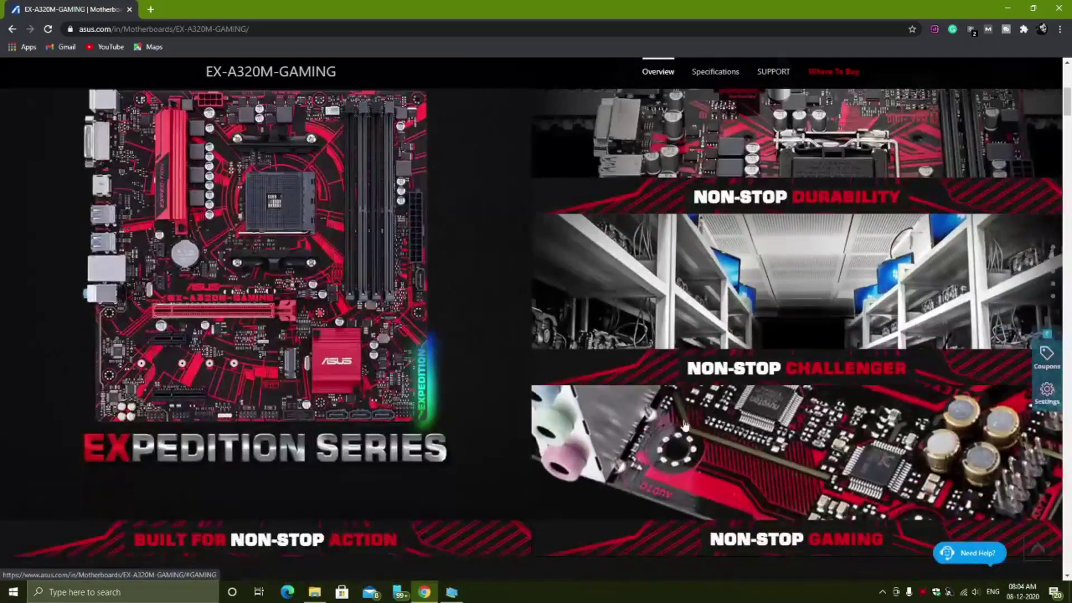
{"action": "scroll", "coordinate": [418, 490], "scroll_direction": "up", "scroll_amount": 2}
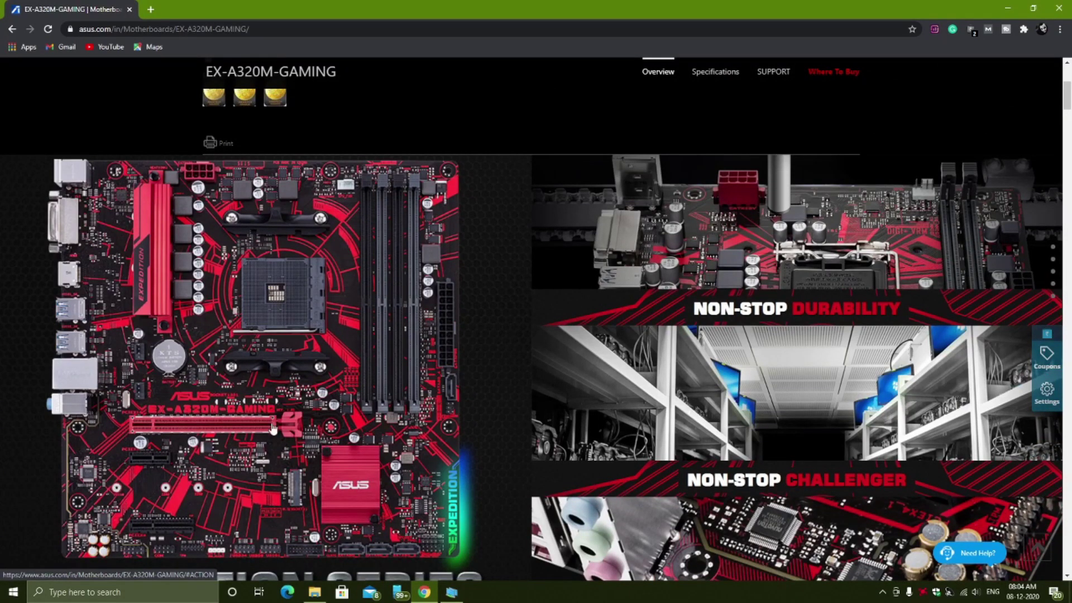
{"action": "scroll", "coordinate": [549, 516], "scroll_direction": "down", "scroll_amount": 5}
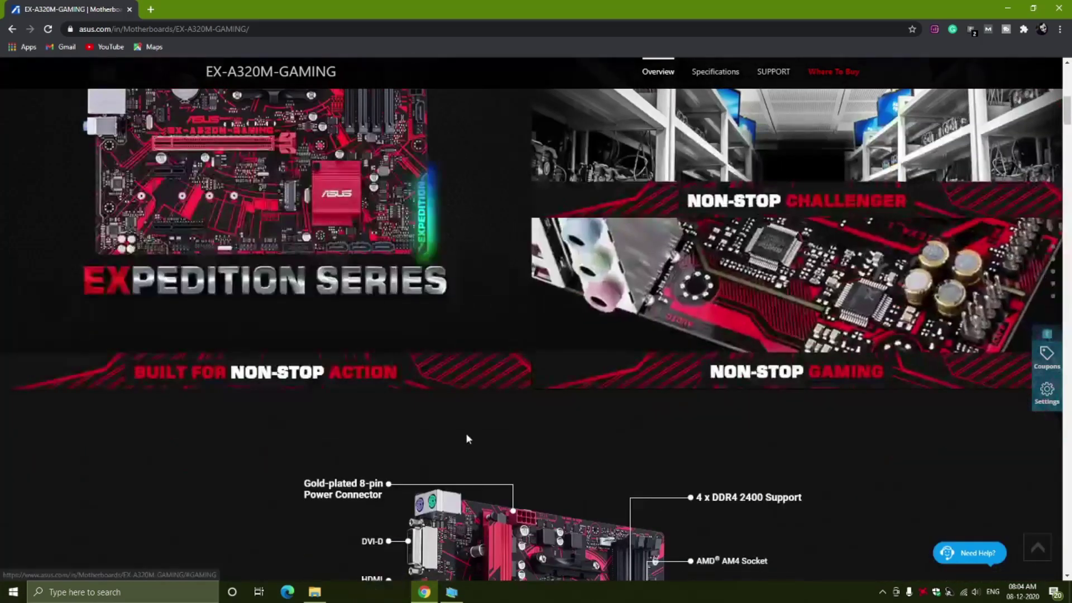
{"action": "scroll", "coordinate": [467, 436], "scroll_direction": "up", "scroll_amount": 8}
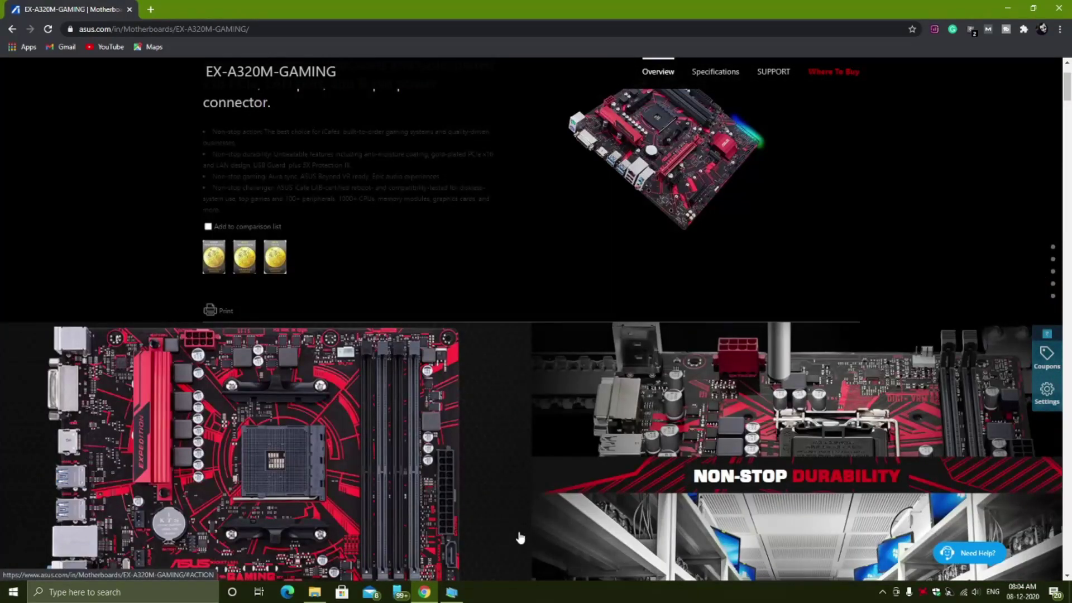
{"action": "scroll", "coordinate": [520, 537], "scroll_direction": "up", "scroll_amount": 2}
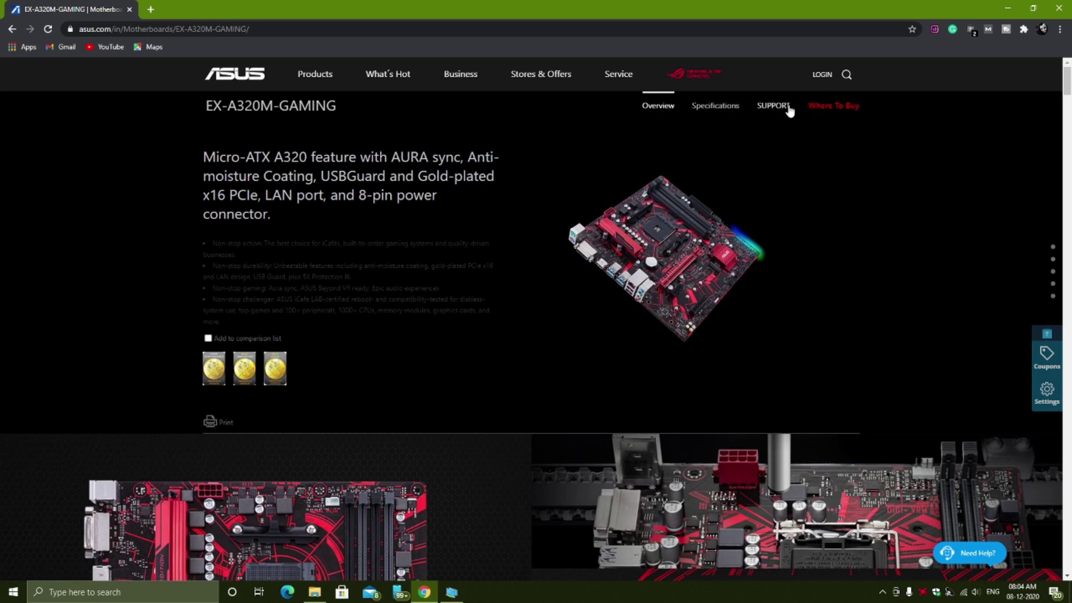
{"action": "left_click", "coordinate": [770, 109]}
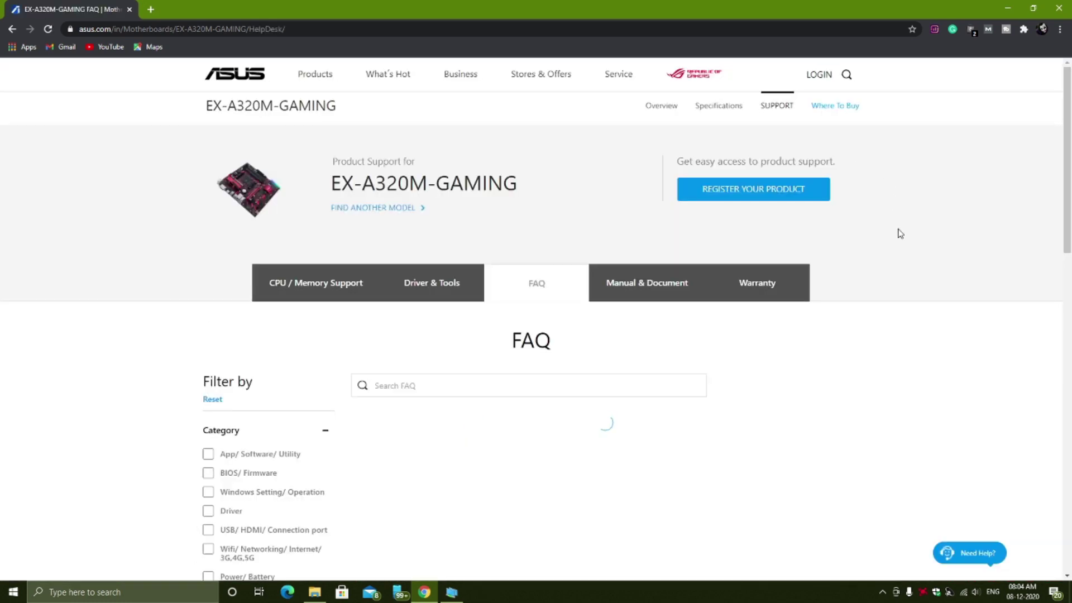
Open the BIOS & FIRMWARE downloads under Driver & Tools for the EX-A320M-GAMING
{"action": "scroll", "coordinate": [839, 393], "scroll_direction": "down", "scroll_amount": 2}
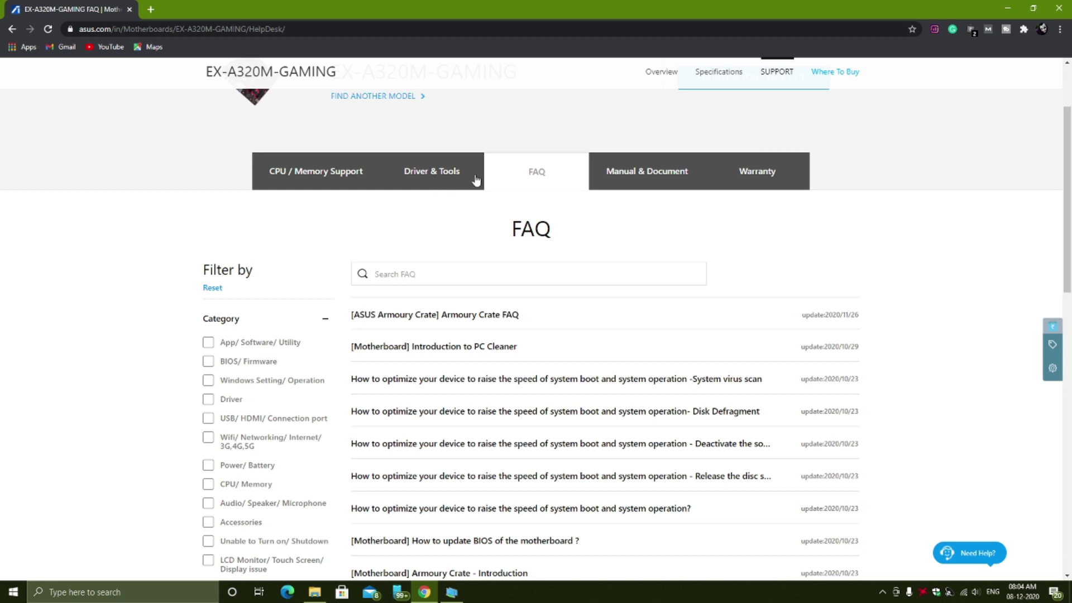
{"action": "left_click", "coordinate": [444, 179]}
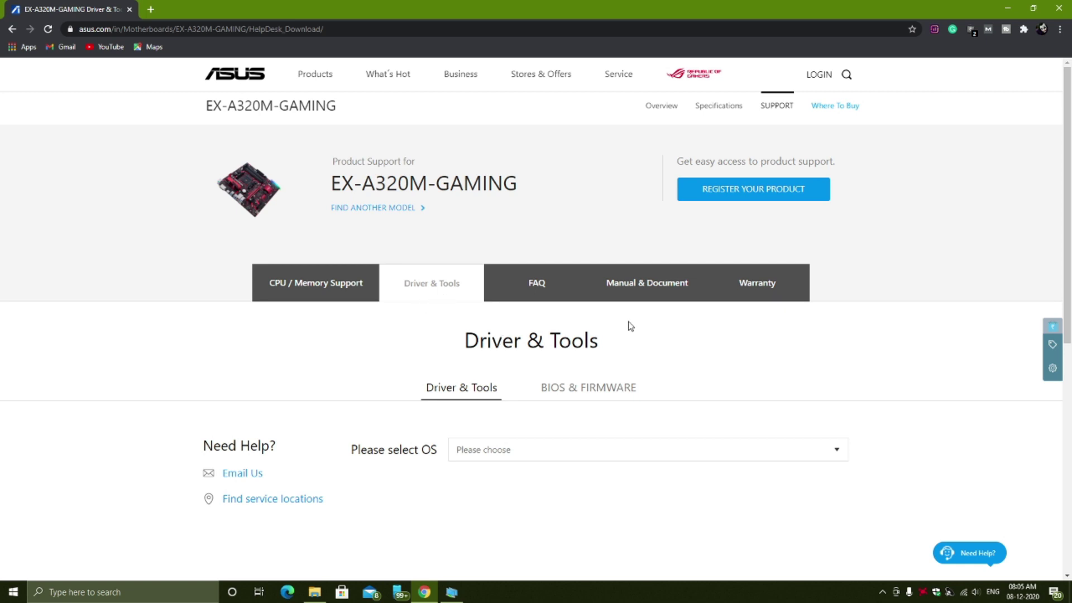
{"action": "scroll", "coordinate": [628, 325], "scroll_direction": "down", "scroll_amount": 5}
{"action": "scroll", "coordinate": [581, 256], "scroll_direction": "up", "scroll_amount": 3}
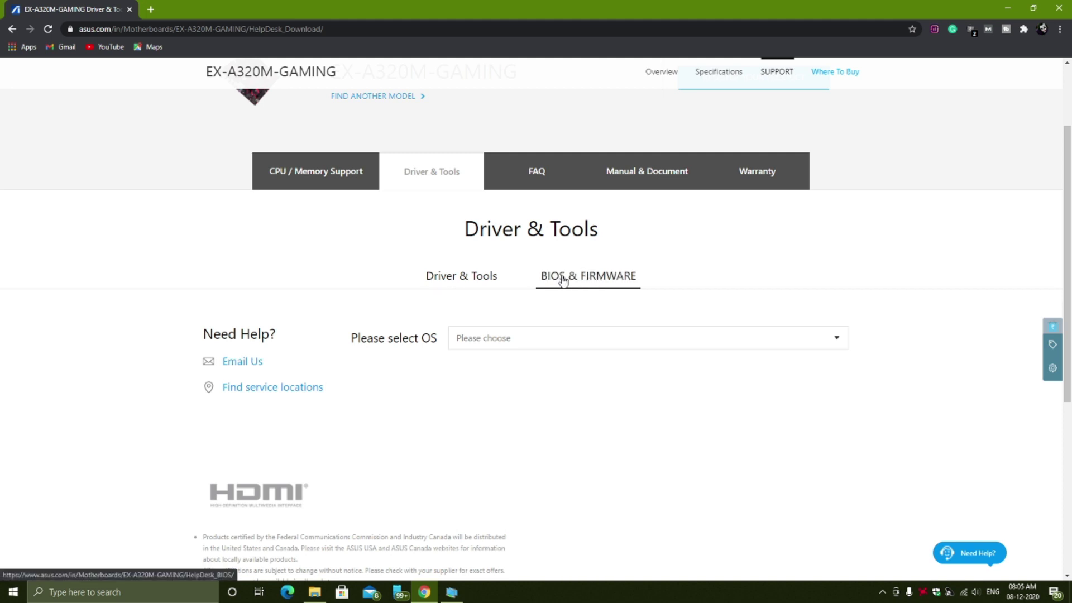
{"action": "left_click", "coordinate": [623, 282]}
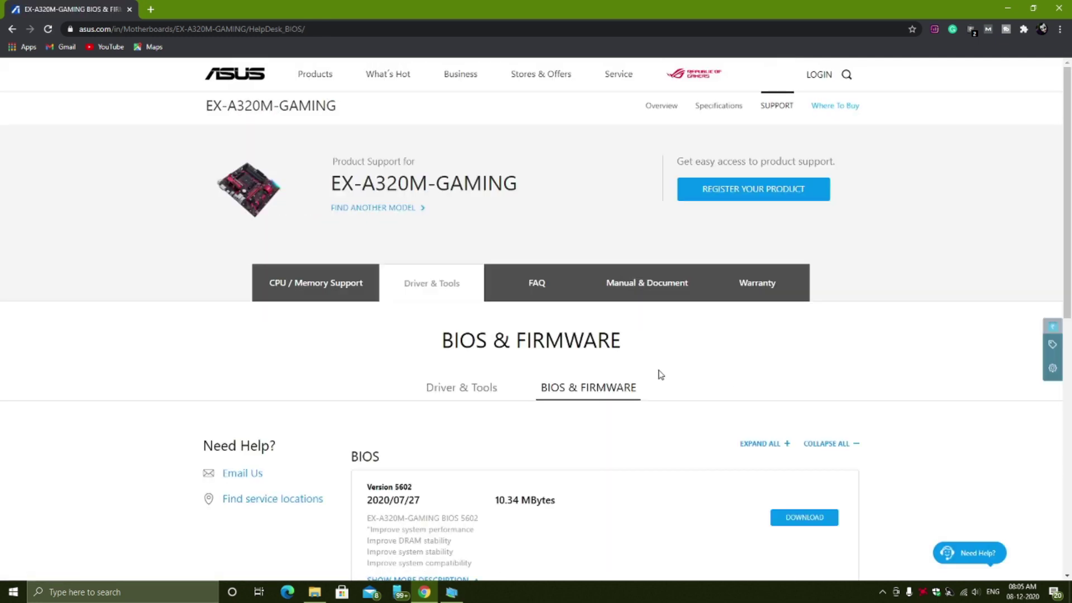
Check the listed BIOS version and release date, and download BIOS version 5602
{"action": "scroll", "coordinate": [660, 375], "scroll_direction": "down", "scroll_amount": 3}
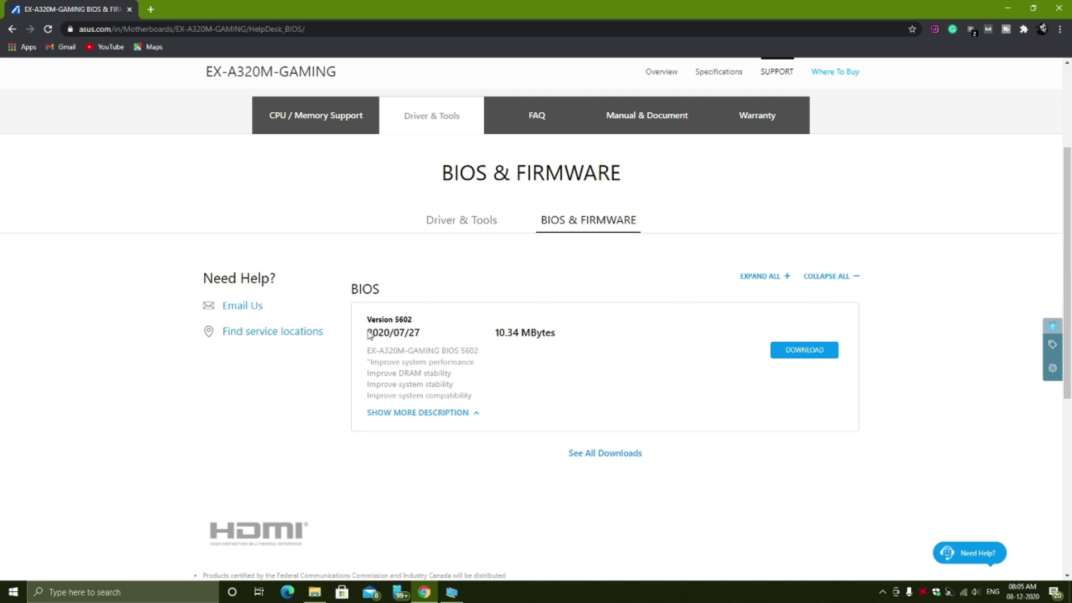
{"action": "left_click_drag", "start_coordinate": [367, 324], "coordinate": [438, 337]}
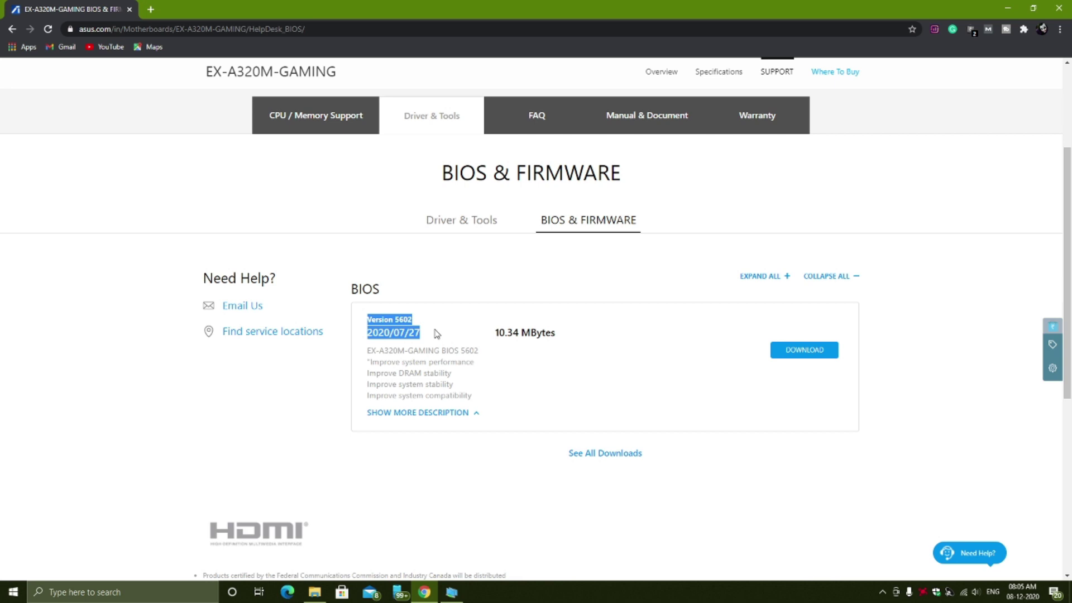
{"action": "left_click", "coordinate": [445, 287]}
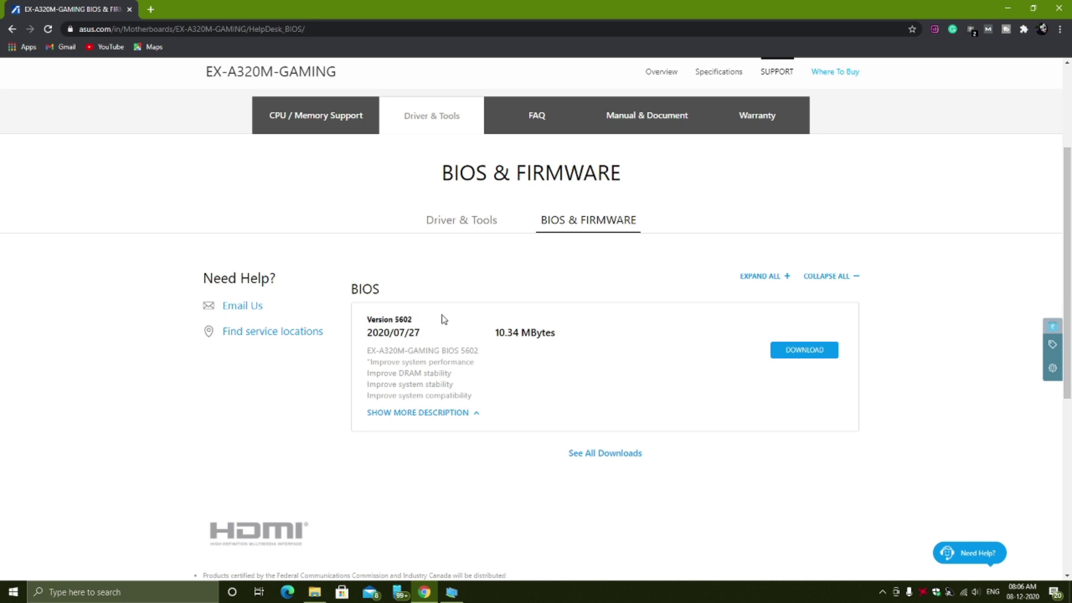
{"action": "left_click_drag", "start_coordinate": [366, 316], "coordinate": [458, 339]}
{"action": "left_click", "coordinate": [524, 336]}
{"action": "left_click", "coordinate": [781, 357]}
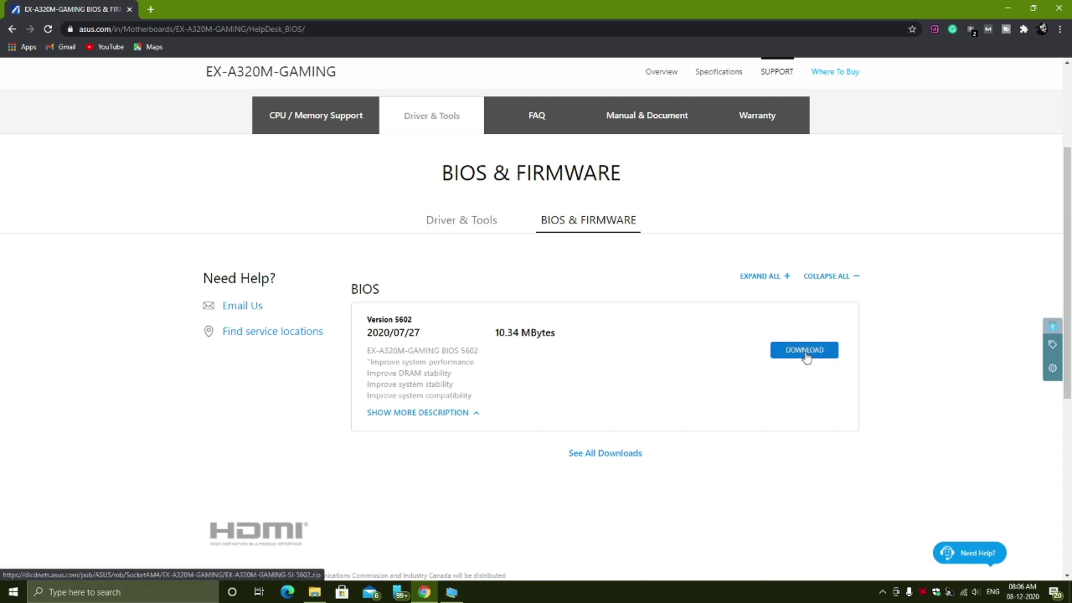
{"action": "left_click", "coordinate": [815, 349]}
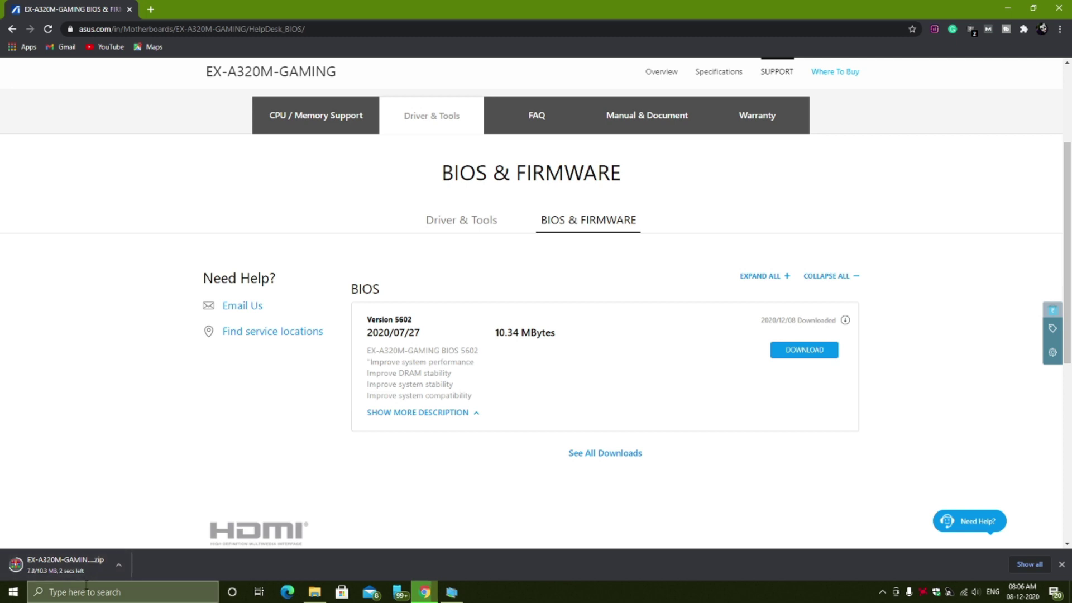
Close the browser and open the Downloads folder in File Explorer
{"action": "left_click", "coordinate": [1061, 7]}
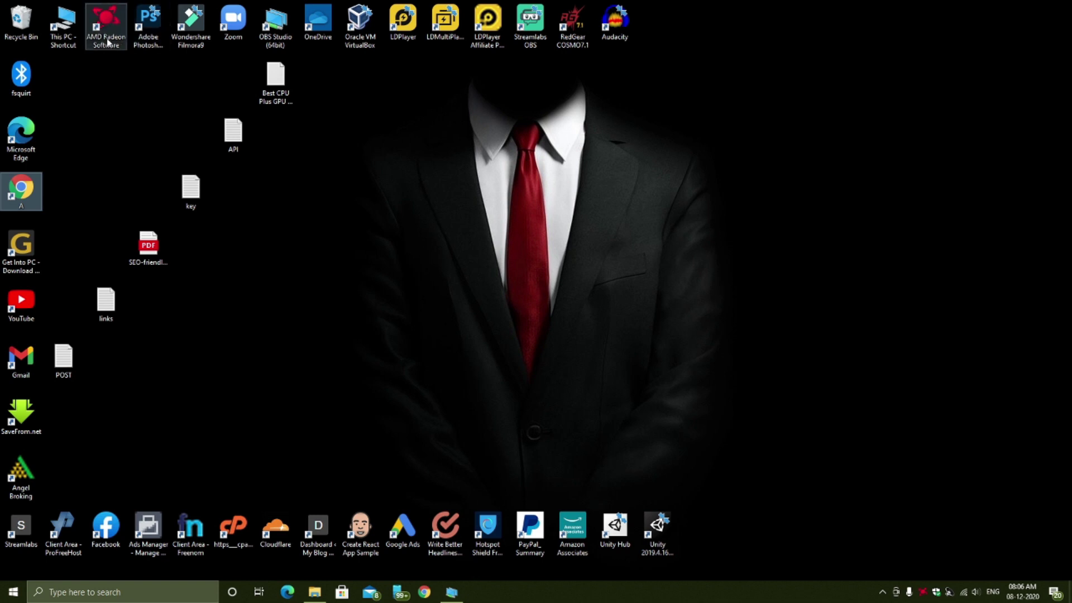
{"action": "left_click", "coordinate": [65, 49]}
{"action": "double_click", "coordinate": [64, 49]}
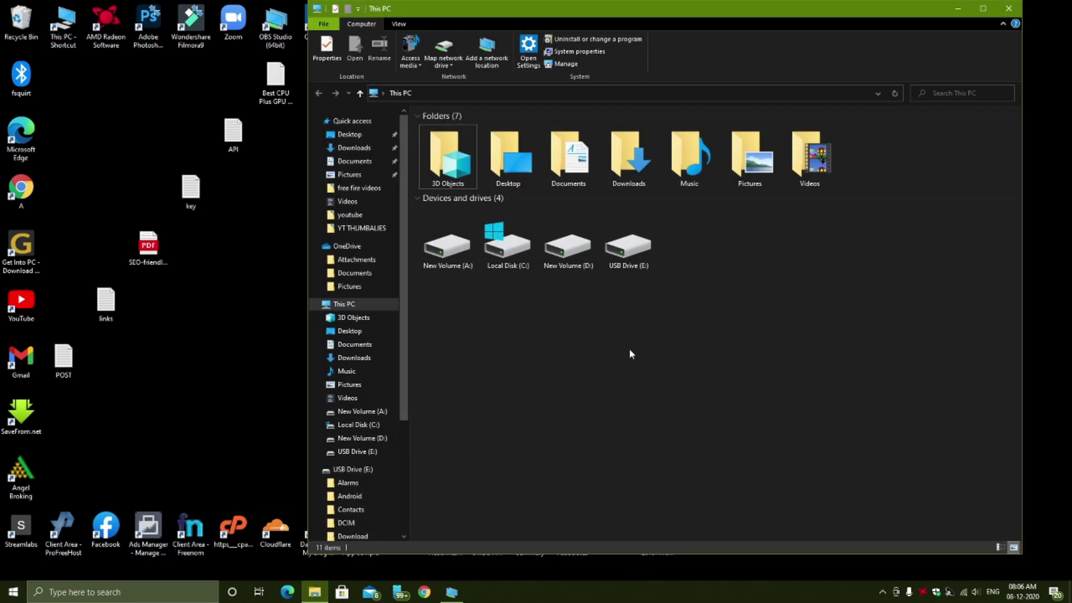
{"action": "left_click", "coordinate": [354, 358]}
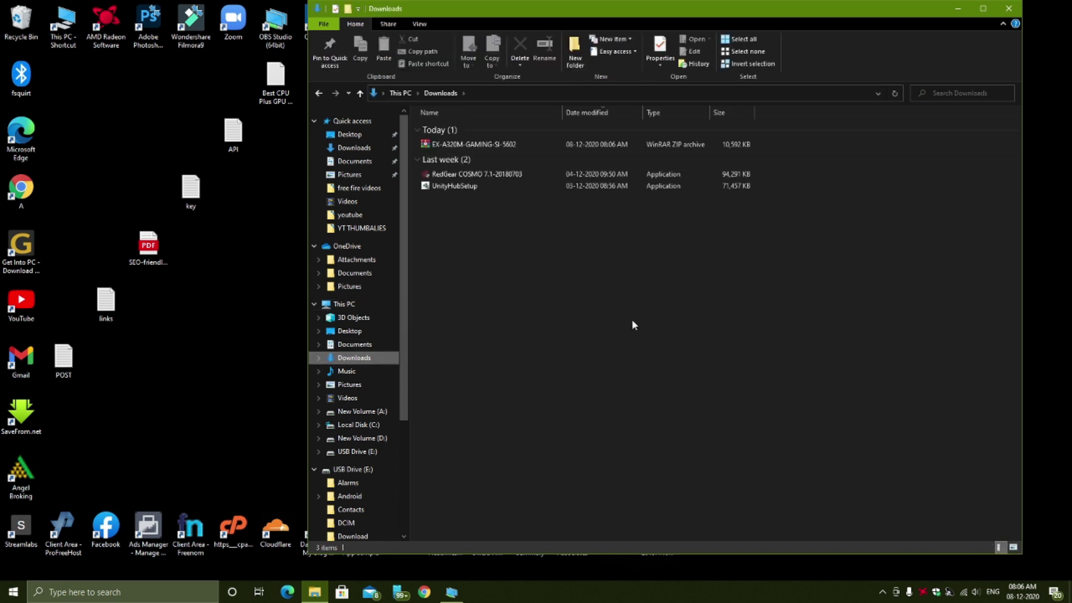
Open the EX-A320M-GAMING-SI-5602 archive from Downloads and bring up the extraction path and options for its CAP file
{"action": "left_click", "coordinate": [456, 146]}
{"action": "double_click", "coordinate": [456, 146]}
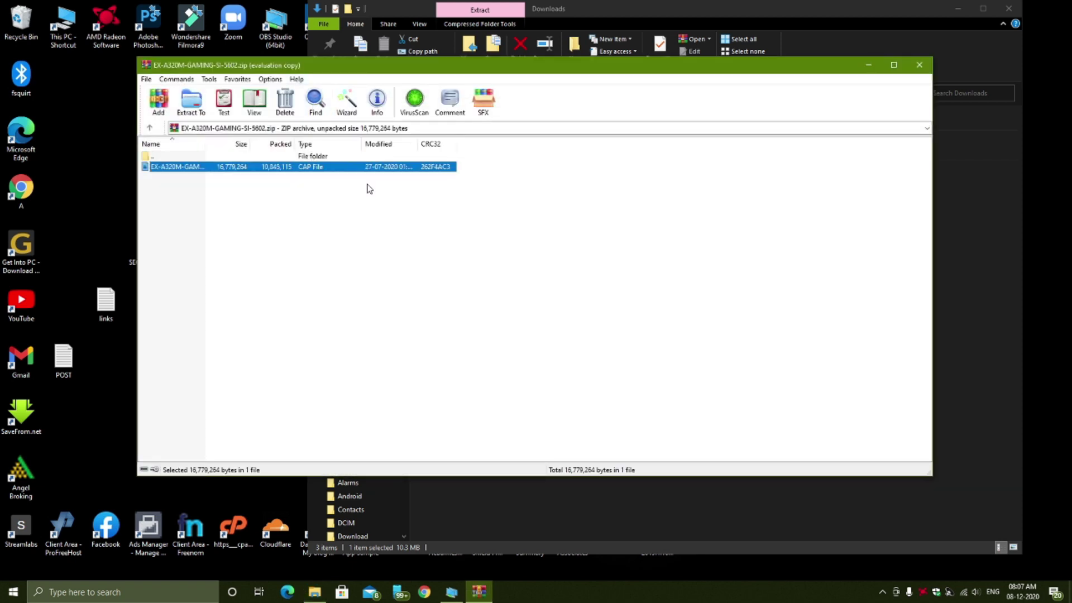
{"action": "left_click", "coordinate": [199, 111]}
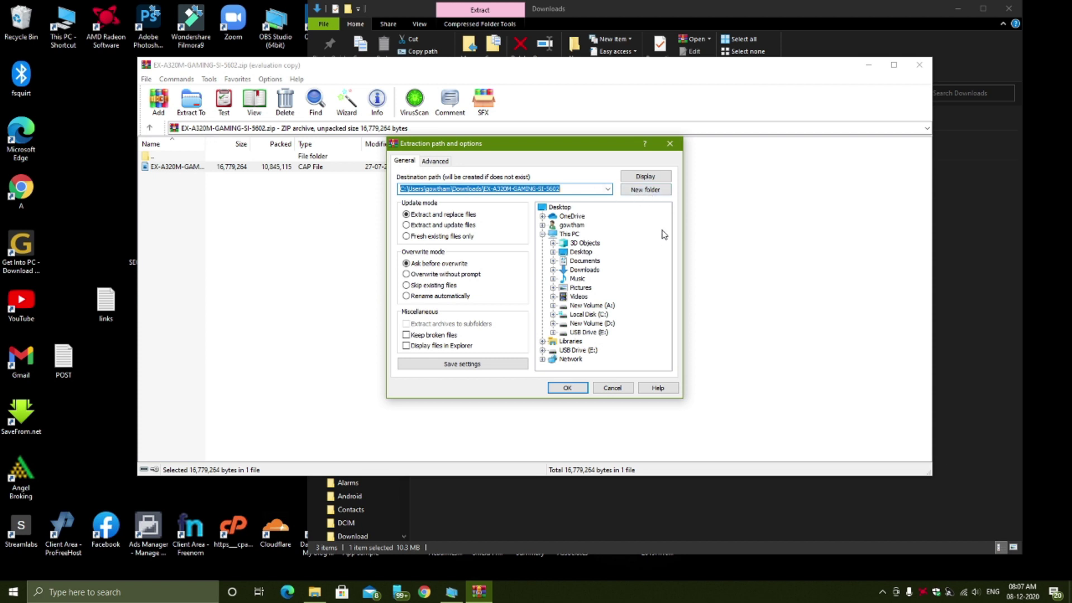
{"action": "left_click", "coordinate": [580, 252]}
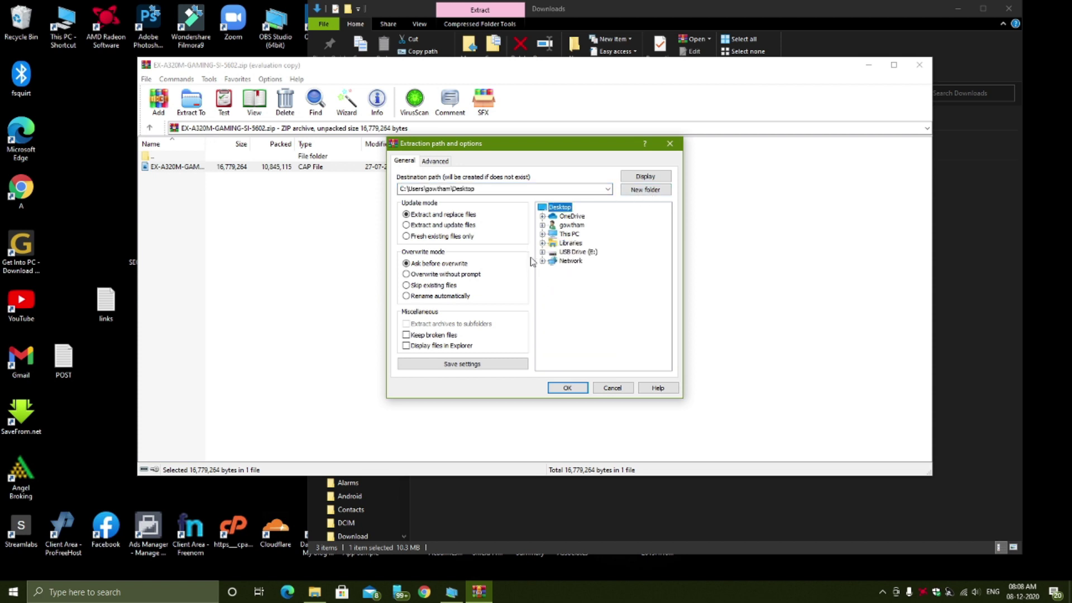
{"action": "left_click", "coordinate": [608, 190]}
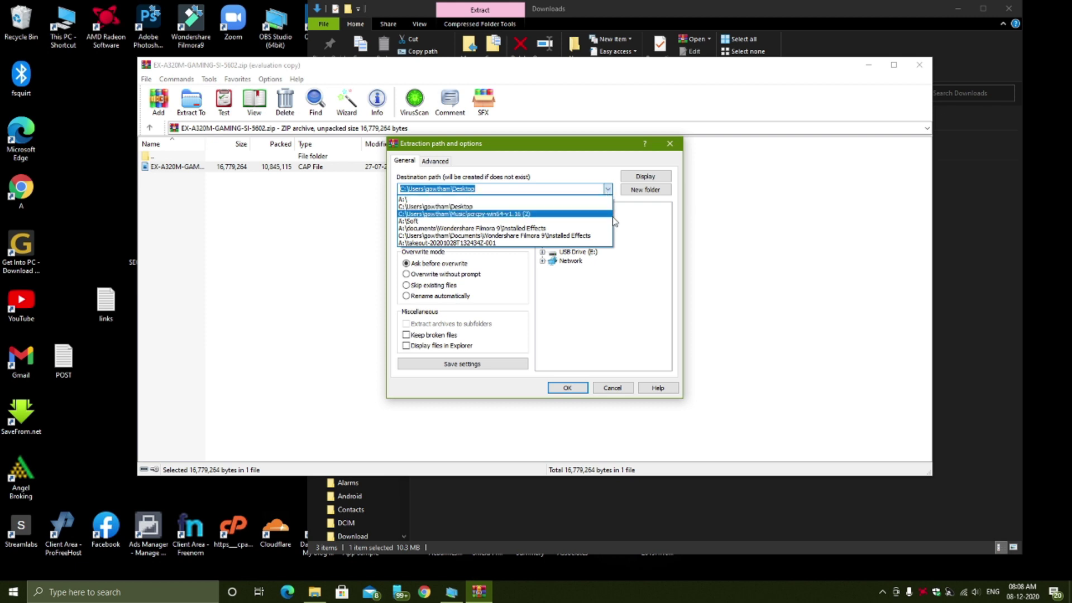
{"action": "left_click", "coordinate": [680, 234]}
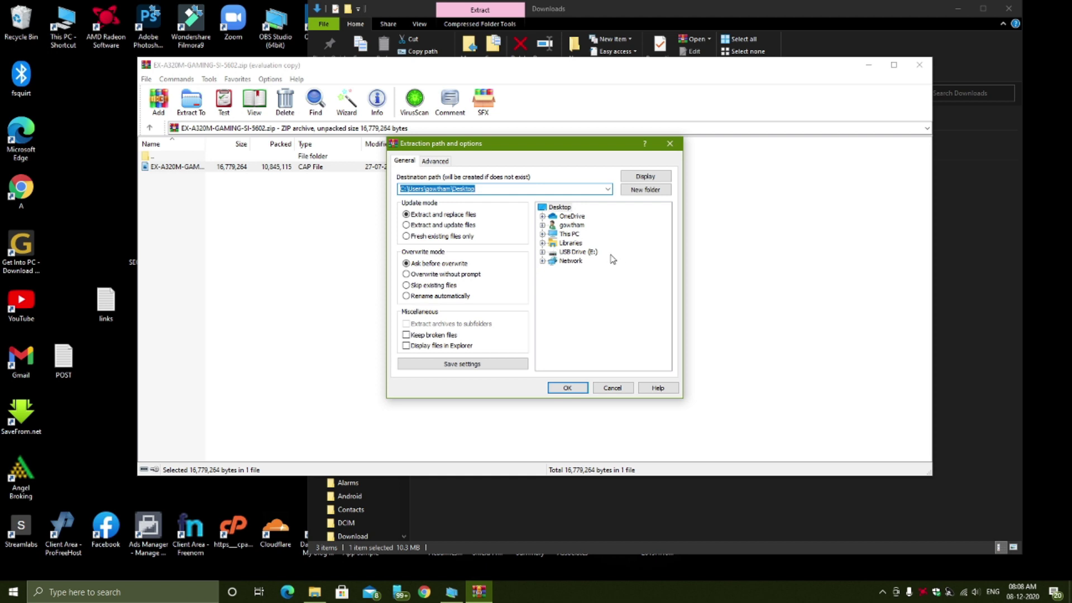
Extract the BIOS CAP file to the root of USB Drive (E:) and close the archive
{"action": "left_click", "coordinate": [542, 253]}
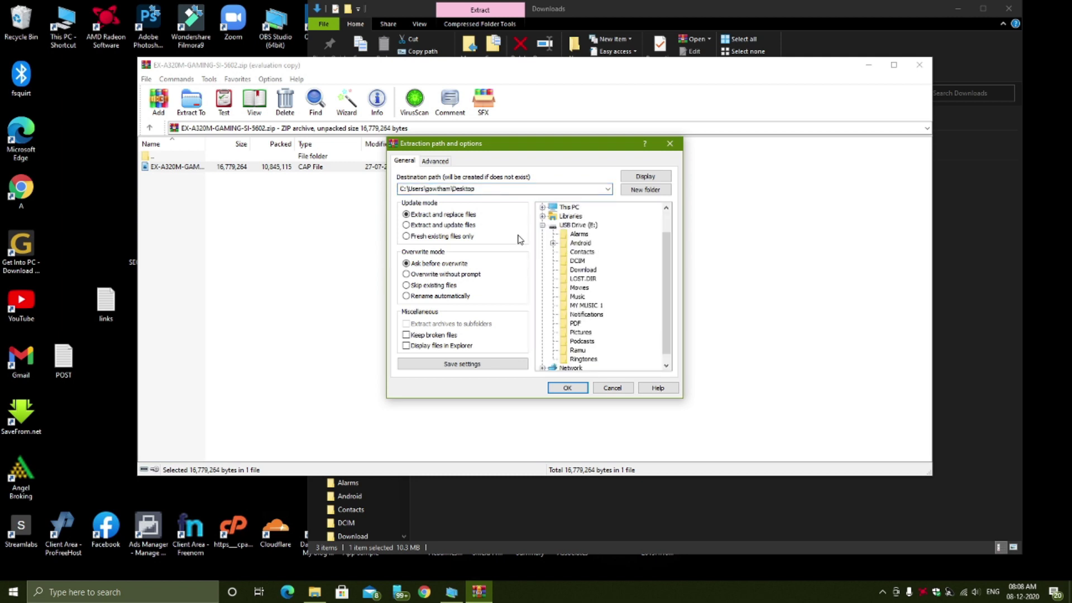
{"action": "scroll", "coordinate": [630, 282], "scroll_direction": "down", "scroll_amount": 1}
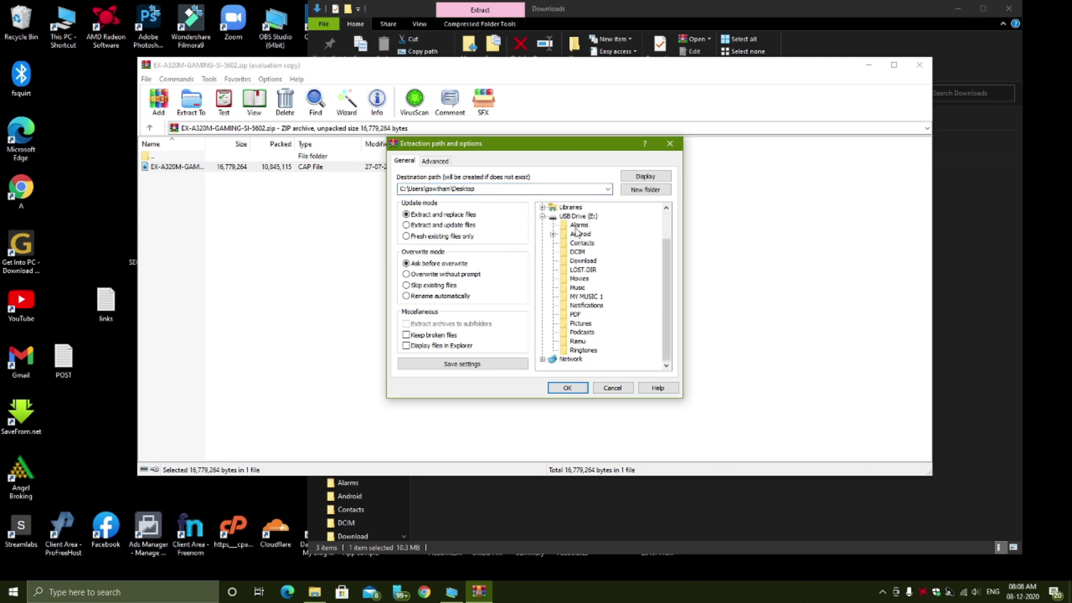
{"action": "left_click", "coordinate": [561, 217]}
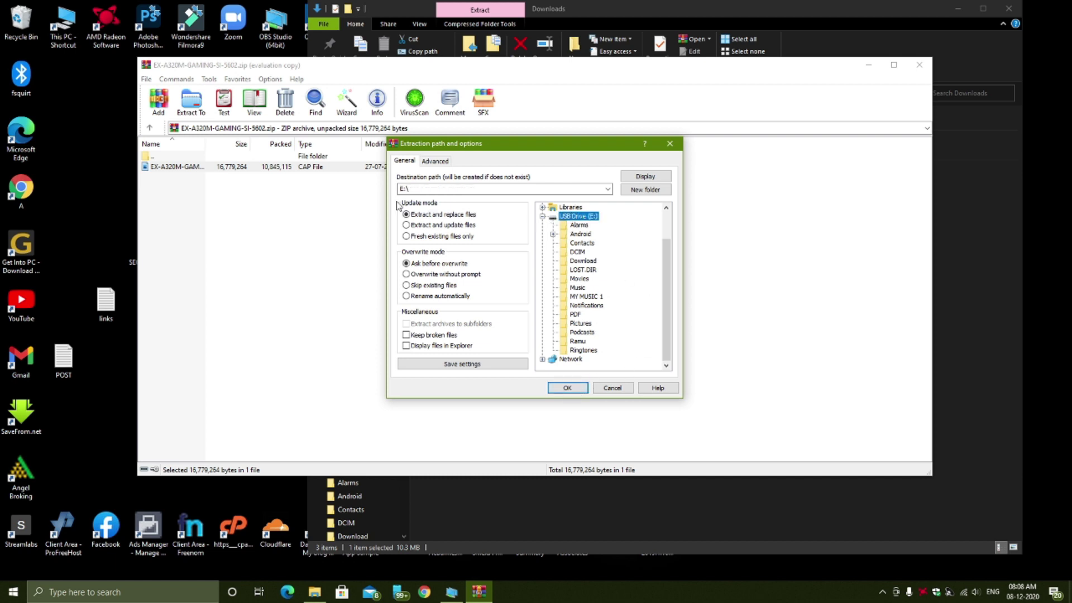
{"action": "left_click", "coordinate": [580, 390]}
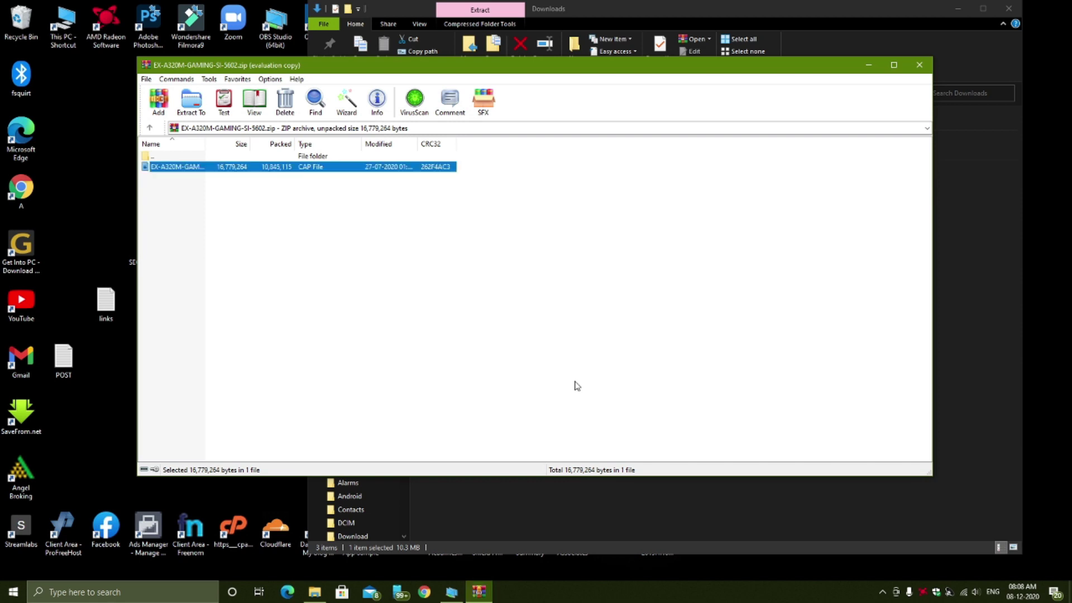
{"action": "left_click", "coordinate": [920, 66]}
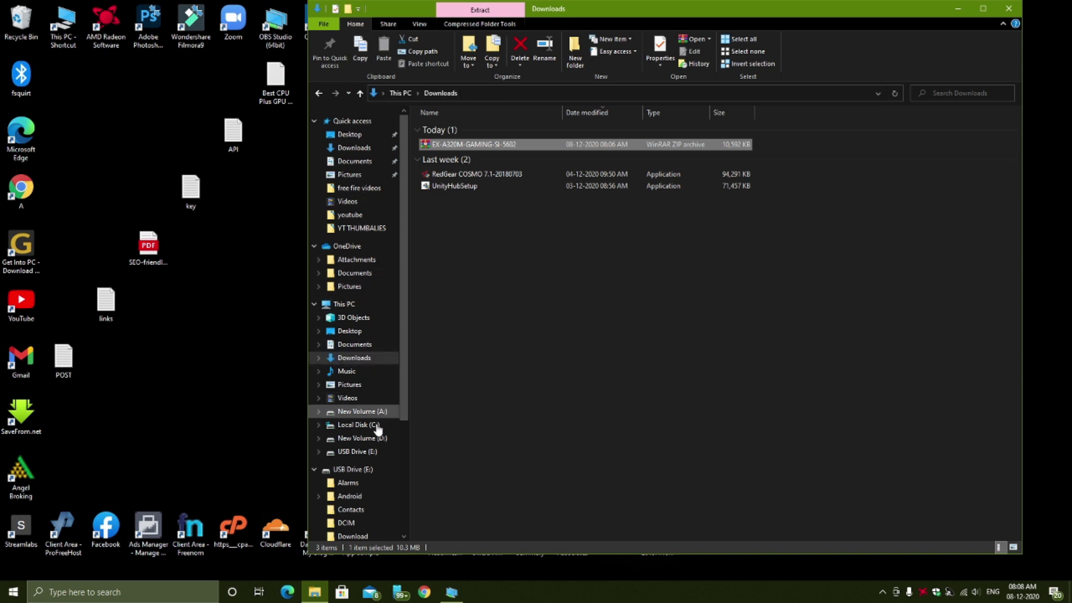
Check USB Drive (E:) for the extracted EX-A320M-GAMING-SI-5602 CAP file and close File Explorer
{"action": "left_click", "coordinate": [377, 451]}
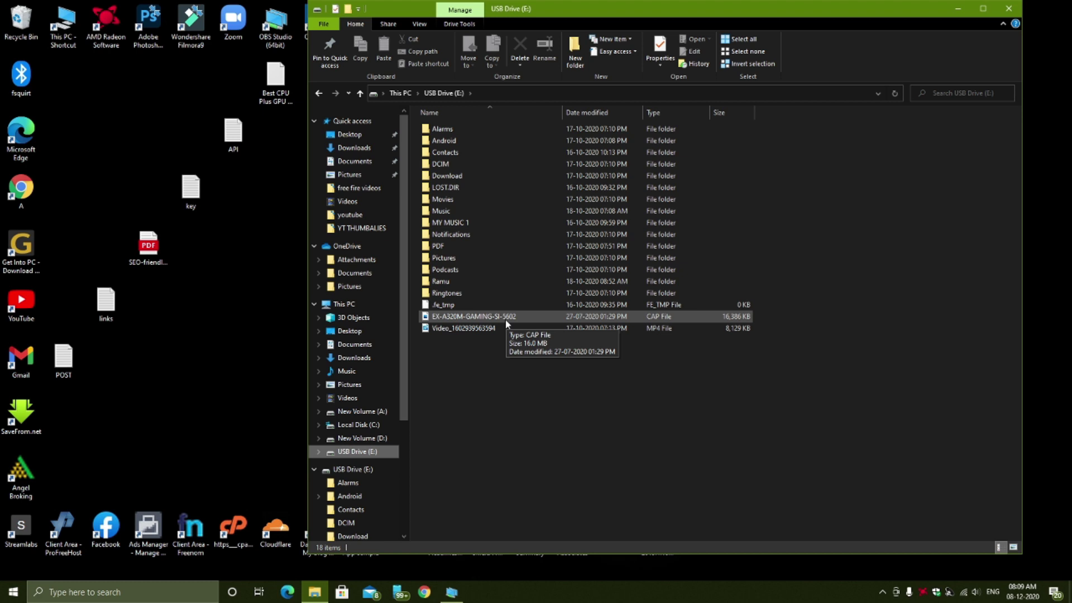
{"action": "left_click", "coordinate": [1009, 9]}
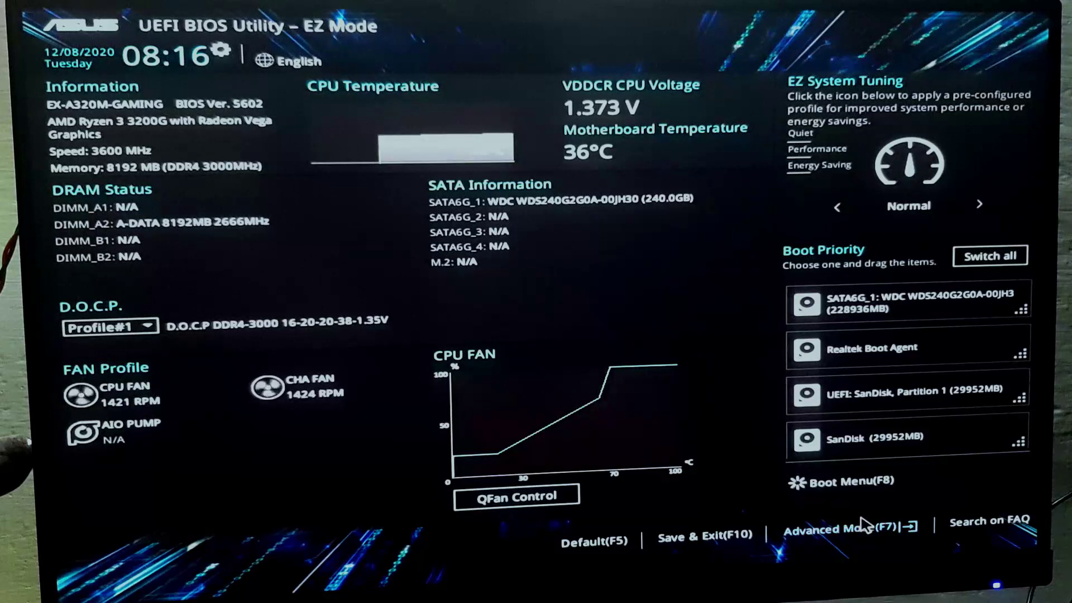
Switch the ASUS UEFI BIOS Utility to Advanced Mode and open the ASUS EZ Flash 3 Utility
{"action": "left_click", "coordinate": [885, 526]}
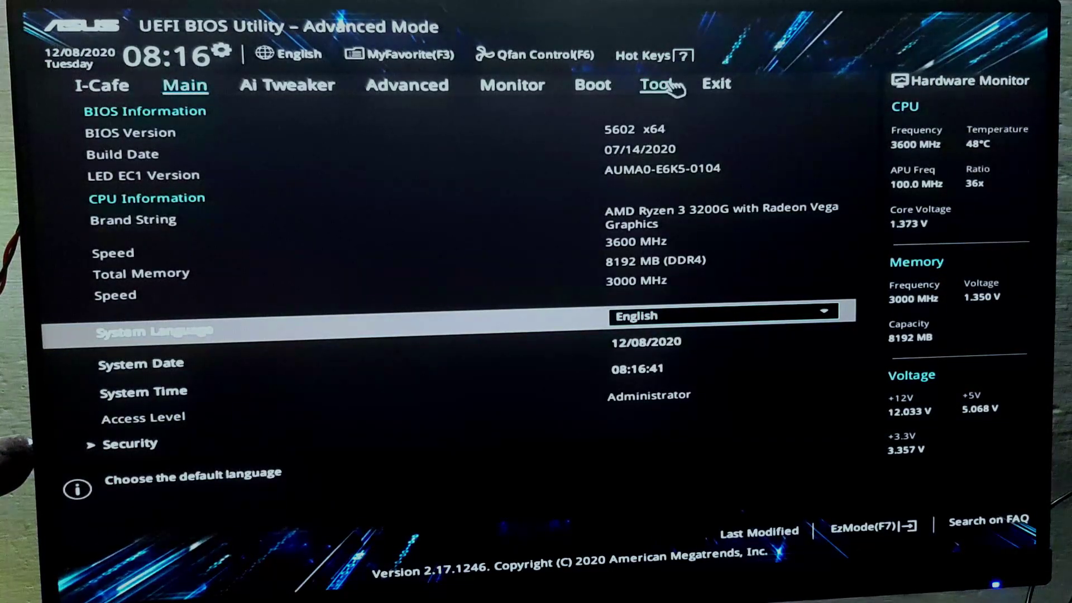
{"action": "left_click", "coordinate": [655, 85]}
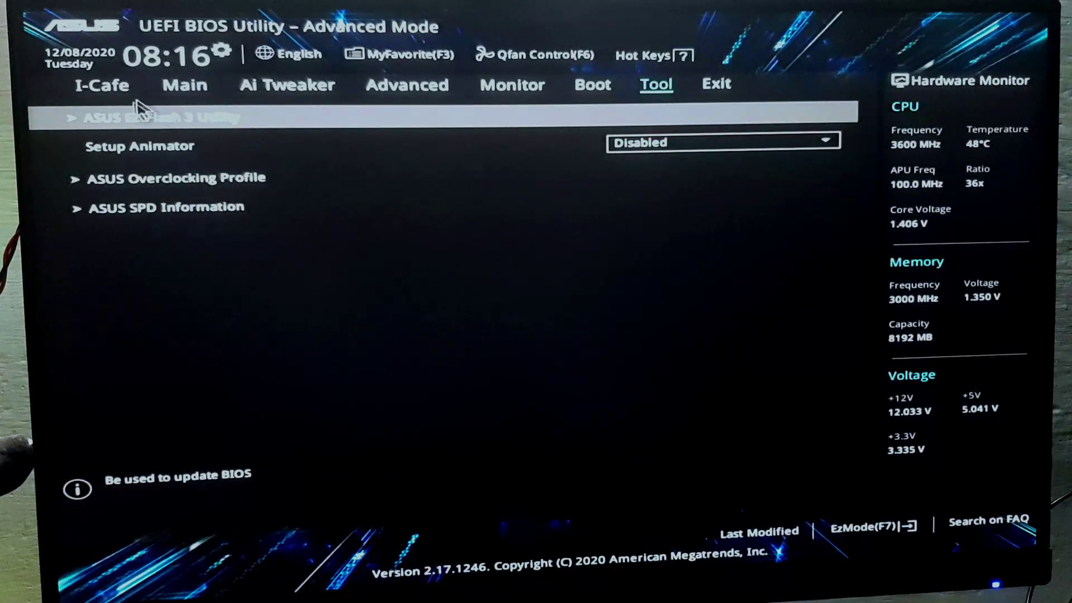
{"action": "left_click", "coordinate": [234, 119]}
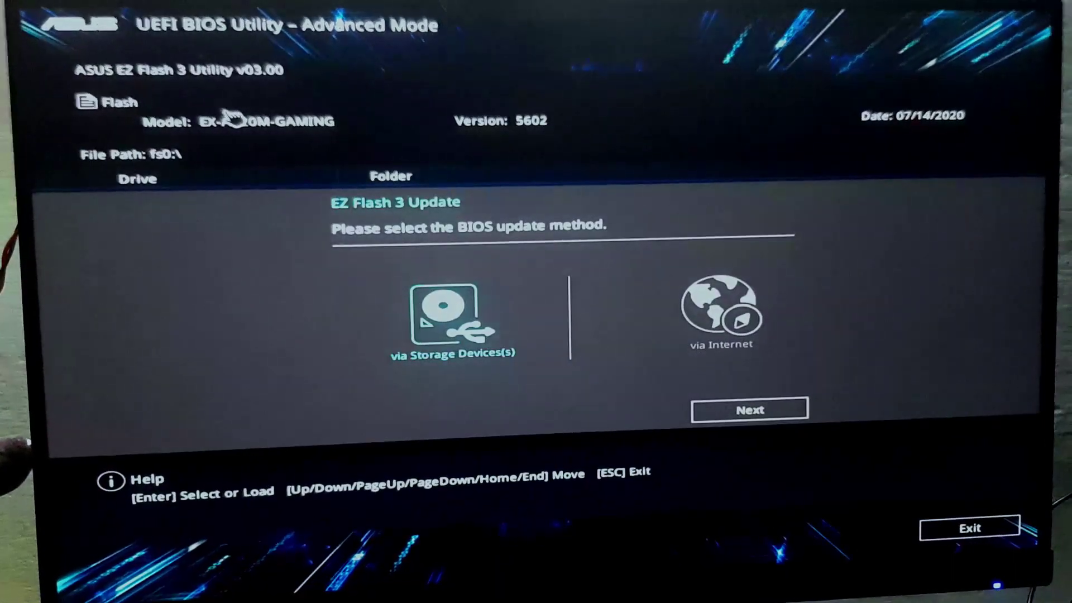